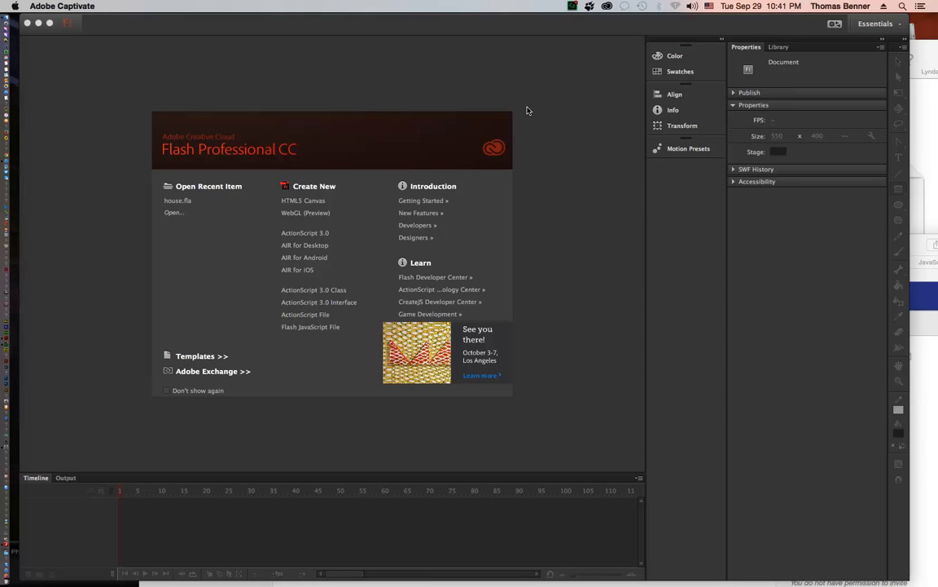
- Create a new ActionScript 3.0 document
{"action": "left_click", "coordinate": [205, 104]}
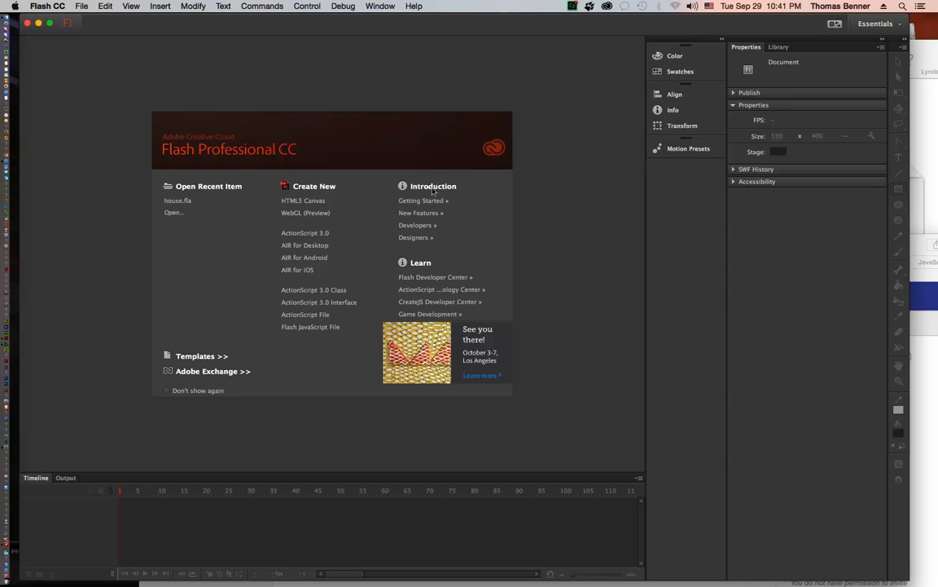
{"action": "left_click", "coordinate": [316, 235]}
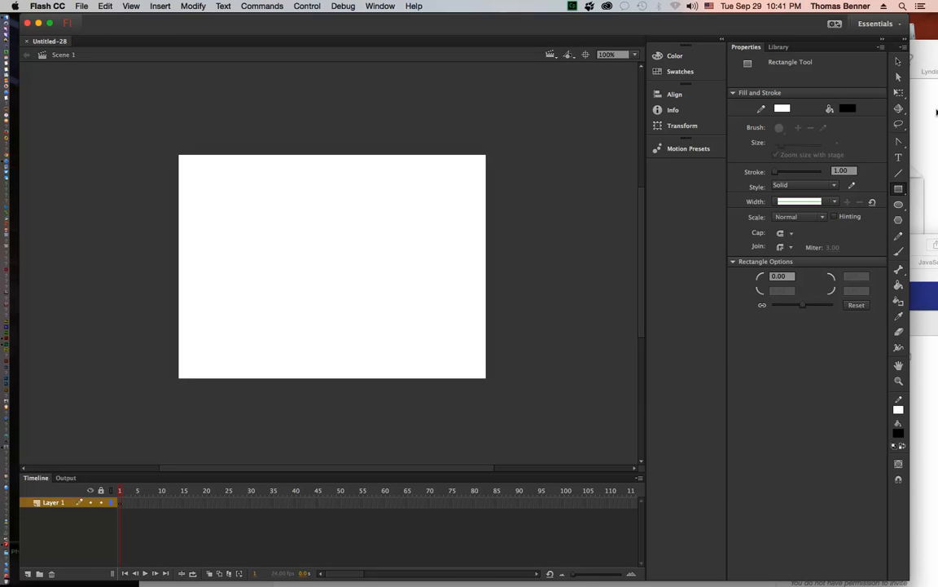
- With the stroke set to none, draw a black rectangle left of the stage centre and an oval, about 91 × 97 px, at its upper right
{"action": "left_click", "coordinate": [897, 191]}
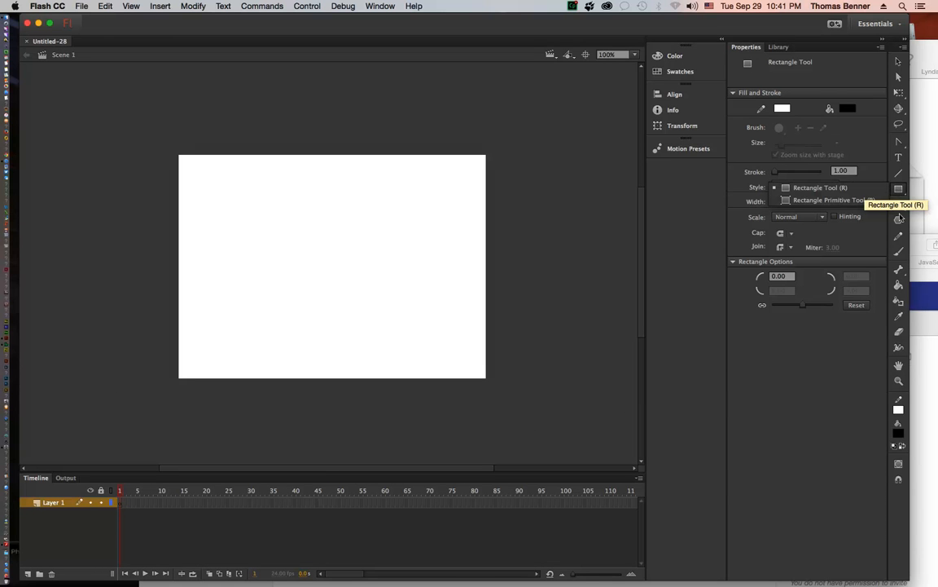
{"action": "left_click", "coordinate": [899, 409]}
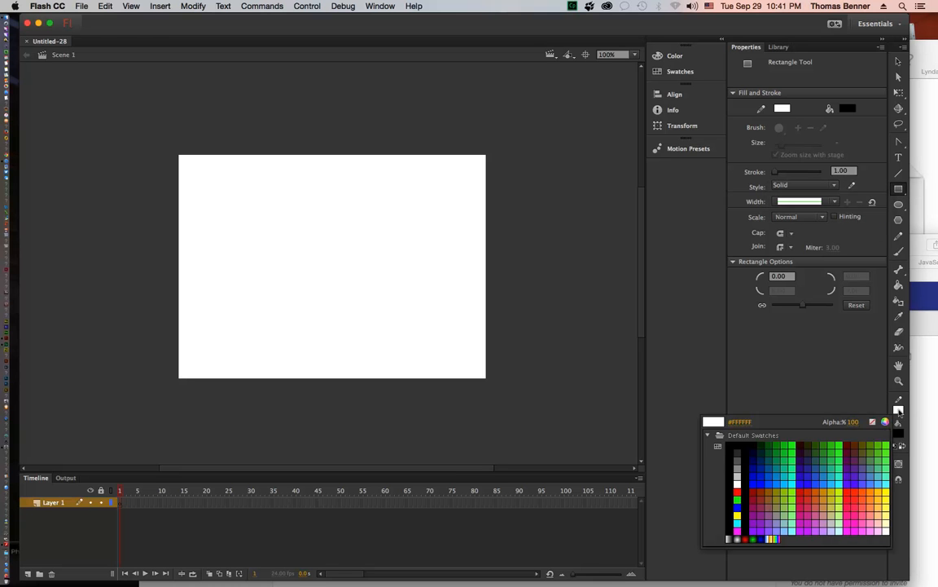
{"action": "left_click", "coordinate": [873, 421]}
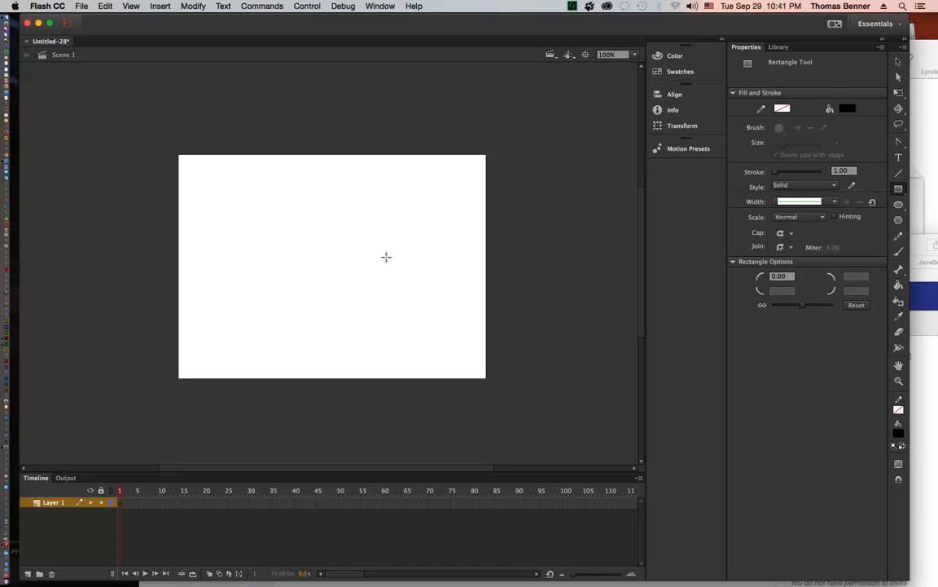
{"action": "left_click_drag", "start_coordinate": [233, 218], "coordinate": [386, 308]}
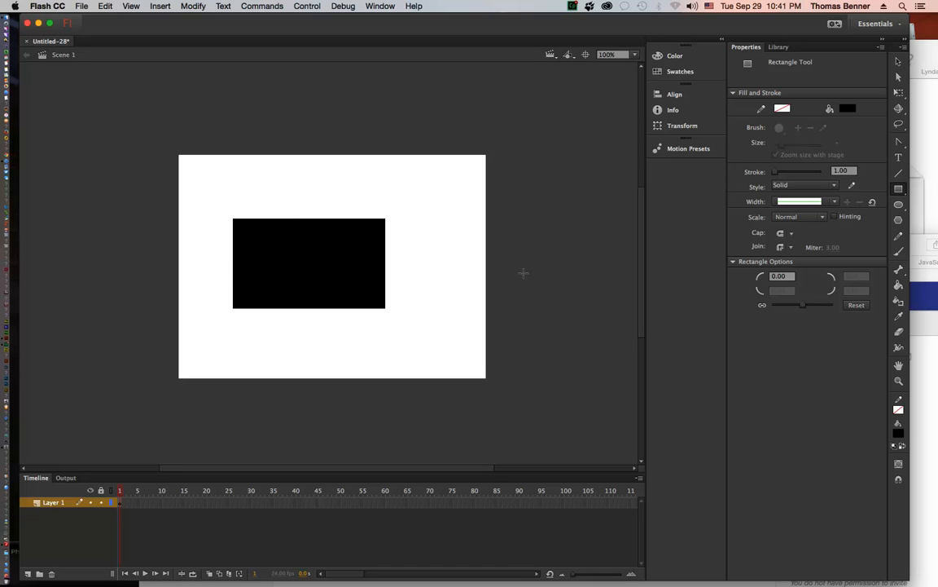
{"action": "left_click", "coordinate": [901, 204]}
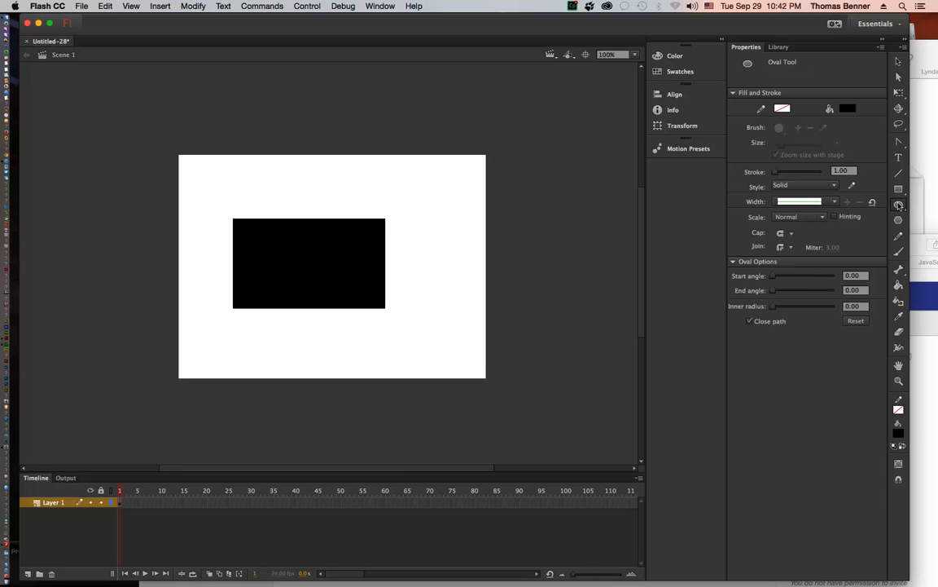
{"action": "mouse_move", "coordinate": [426, 184]}
{"action": "left_mouse_down"}
{"action": "mouse_move", "coordinate": [434, 208]}
{"action": "mouse_move", "coordinate": [476, 239]}
{"action": "left_mouse_up"}
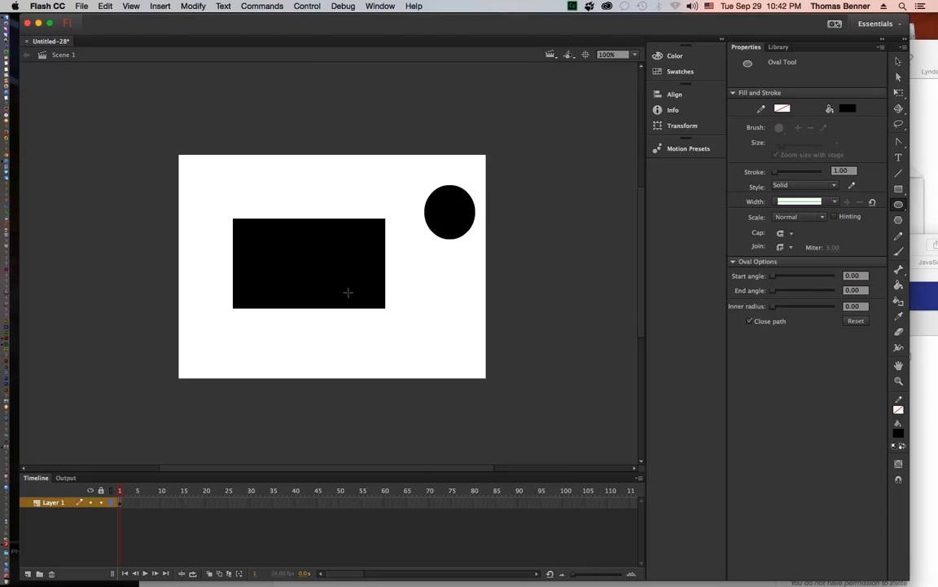
- Move the oval onto the rectangle's right edge, deselect it, and move the merged black shape
{"action": "left_click", "coordinate": [899, 62]}
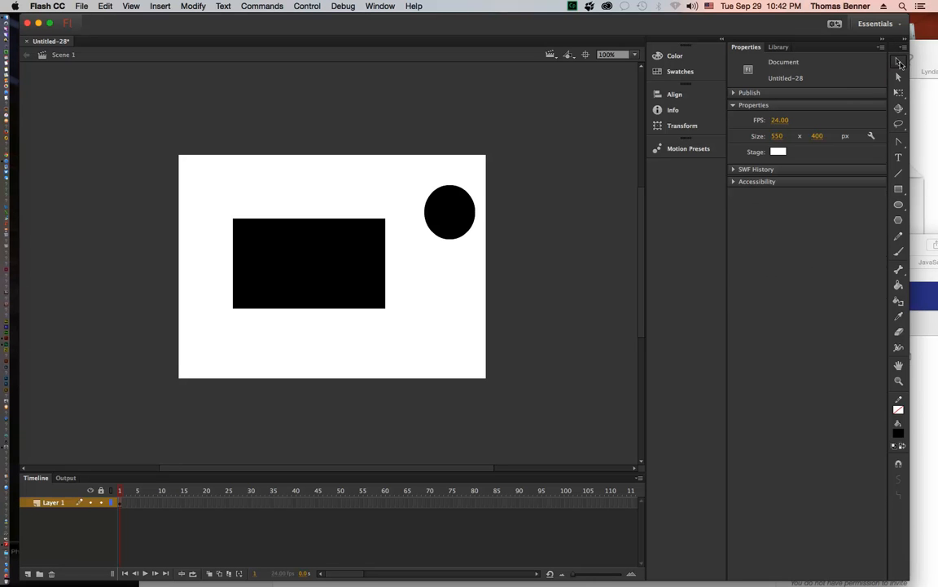
{"action": "left_click", "coordinate": [447, 212]}
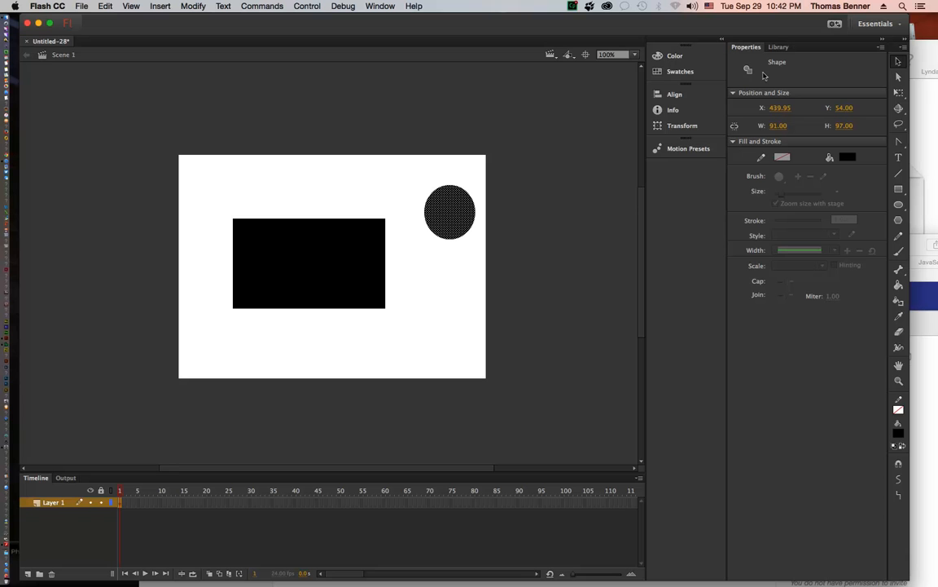
{"action": "left_click_drag", "start_coordinate": [440, 187], "coordinate": [388, 262]}
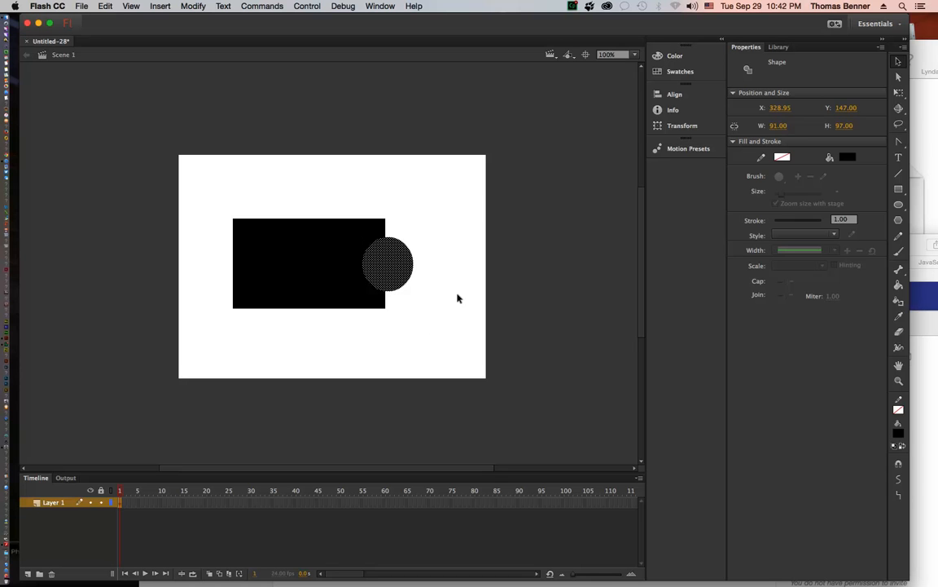
{"action": "left_click", "coordinate": [465, 234]}
{"action": "left_click", "coordinate": [328, 264]}
{"action": "mouse_move", "coordinate": [327, 263]}
{"action": "left_mouse_down"}
{"action": "mouse_move", "coordinate": [351, 256]}
{"action": "mouse_move", "coordinate": [379, 298]}
{"action": "mouse_move", "coordinate": [337, 271]}
{"action": "left_mouse_up"}
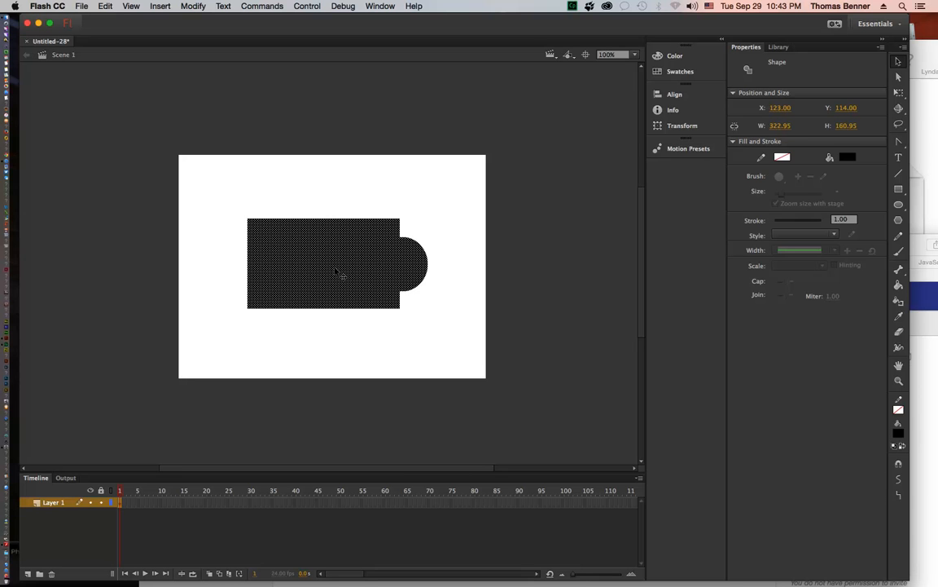
- Undo the moves of the merged shape and the oval
{"action": "key", "text": "super+z"}
{"action": "key", "text": "super+z"}
{"action": "key", "text": "super+z"}
{"action": "key", "text": "super+z"}
{"action": "key", "text": "super+z"}
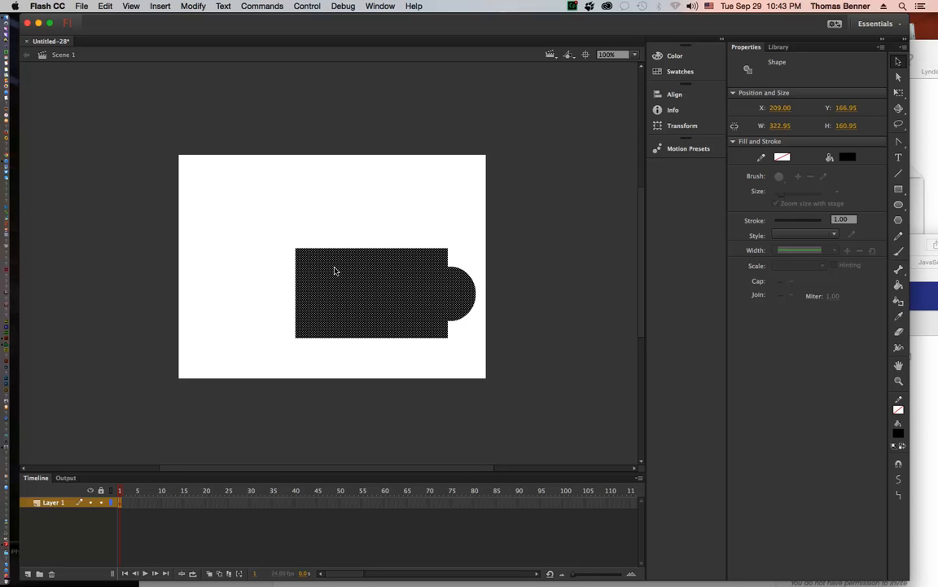
{"action": "key", "text": "super+z"}
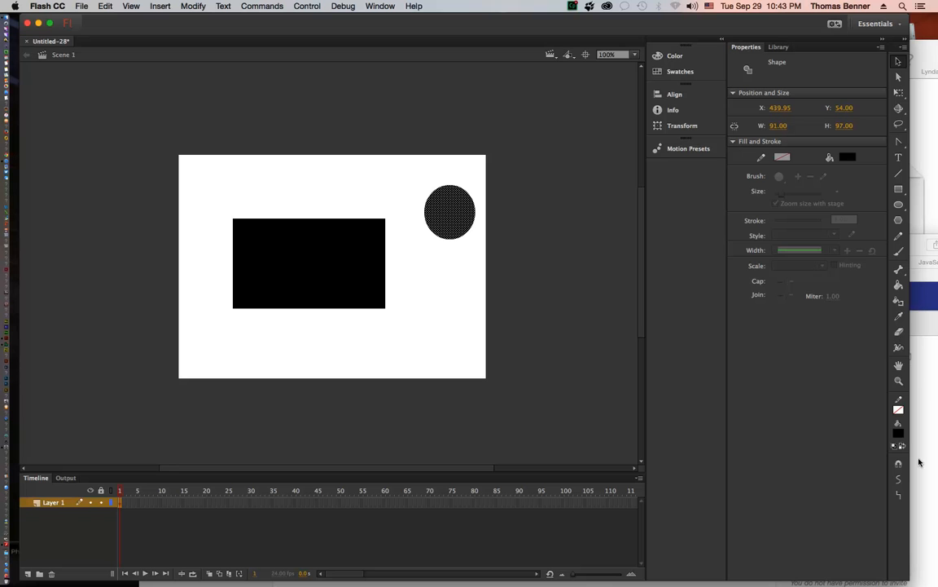
- Fill the oval with dark blue, place it inside the black rectangle, and deselect it
{"action": "left_click", "coordinate": [899, 434]}
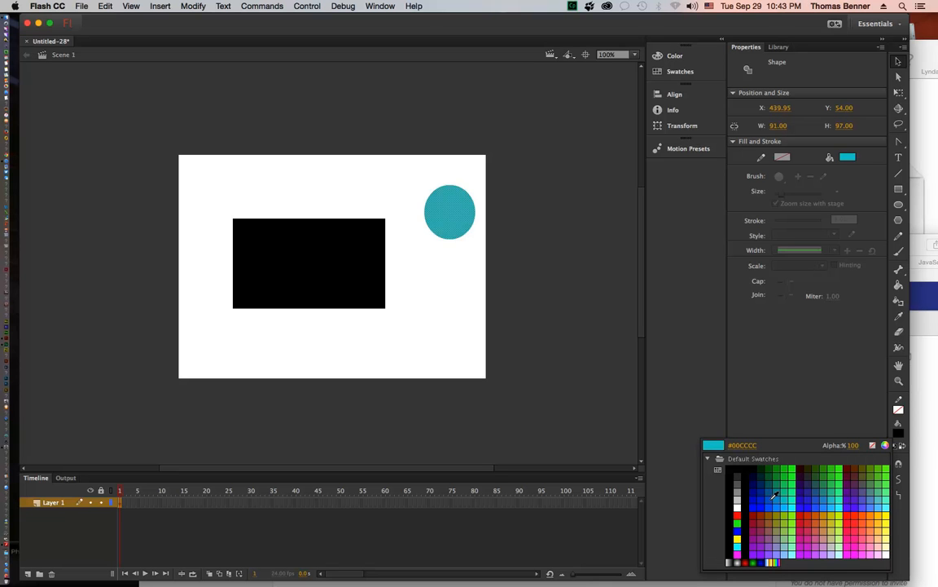
{"action": "left_click", "coordinate": [745, 475]}
{"action": "left_click_drag", "start_coordinate": [450, 209], "coordinate": [309, 255]}
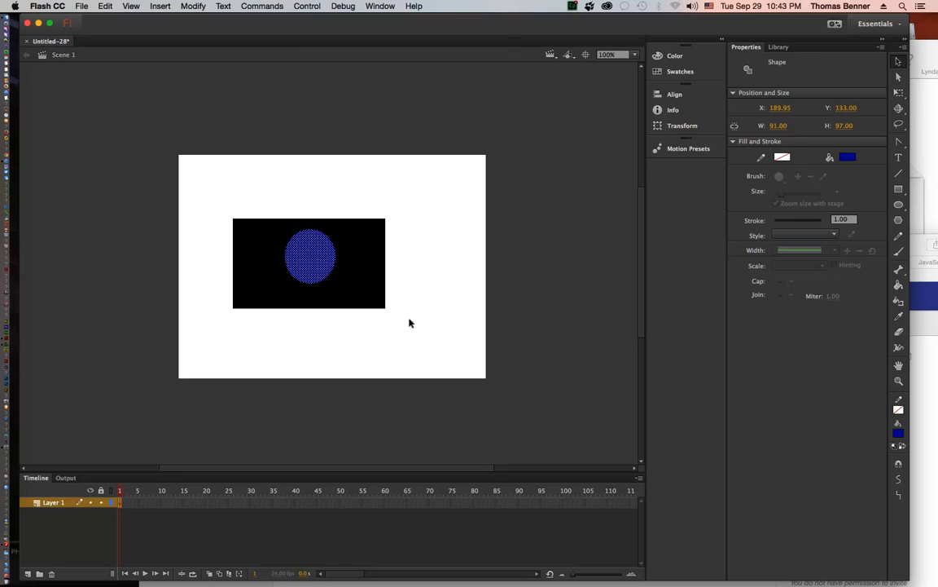
{"action": "left_click", "coordinate": [404, 341]}
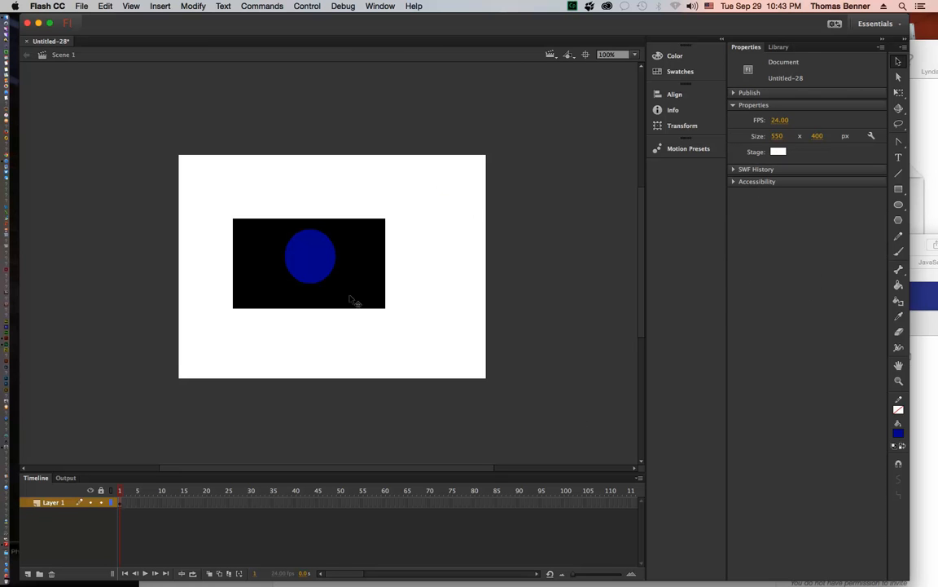
- Move the dark blue oval out of the rectangle to the stage's upper right, cutting a hole in the rectangle
{"action": "left_click", "coordinate": [313, 267]}
{"action": "left_click_drag", "start_coordinate": [313, 268], "coordinate": [449, 214]}
{"action": "left_click", "coordinate": [431, 281]}
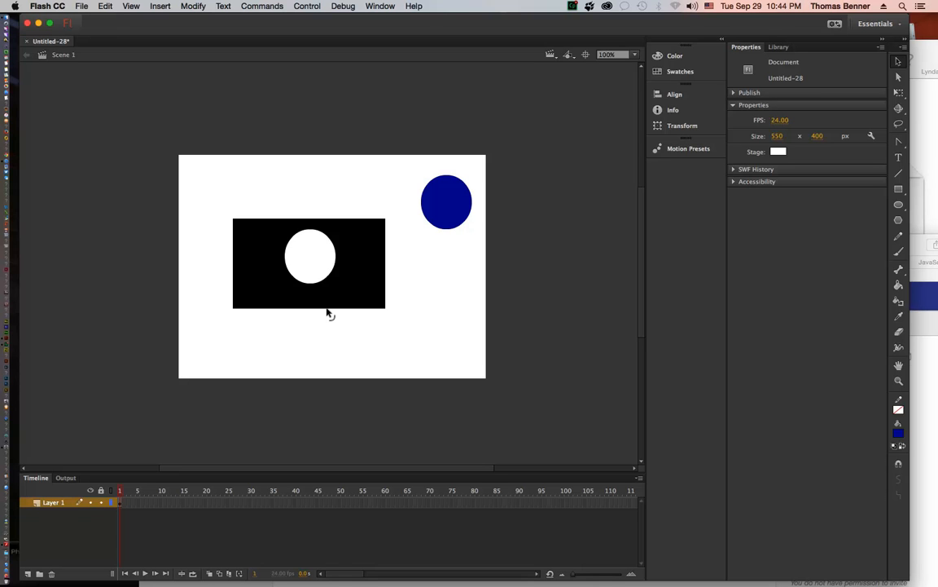
- Reshape the black rectangle: bulge its top and bottom edges outward, curve its sides inward, and pull the lower-right corner outward
{"action": "left_click_drag", "start_coordinate": [326, 310], "coordinate": [330, 344]}
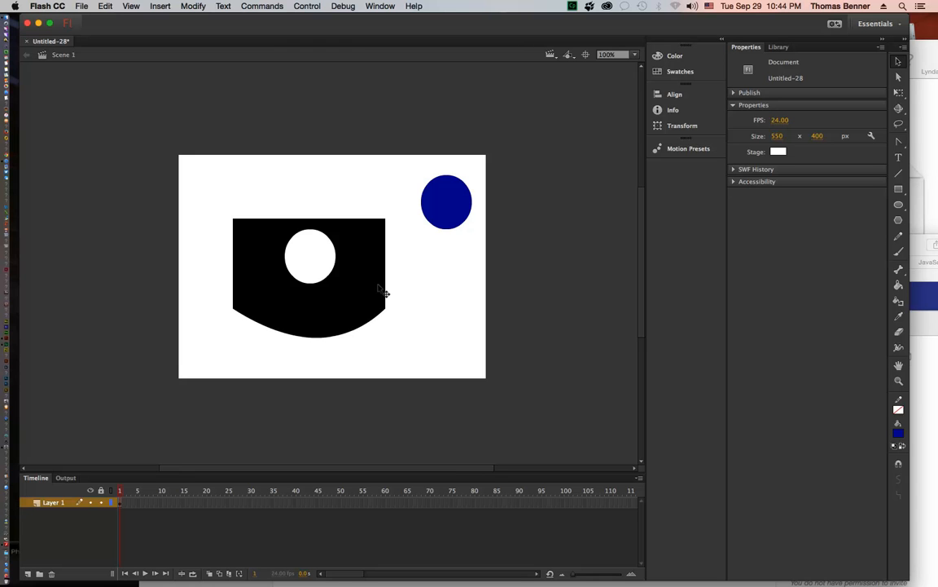
{"action": "left_click_drag", "start_coordinate": [386, 272], "coordinate": [367, 274]}
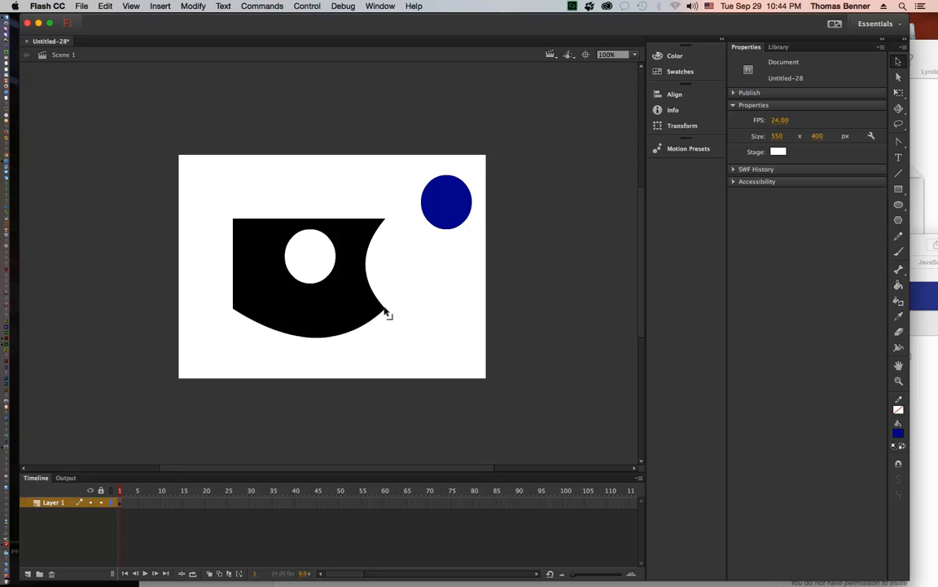
{"action": "left_click_drag", "start_coordinate": [387, 312], "coordinate": [403, 311]}
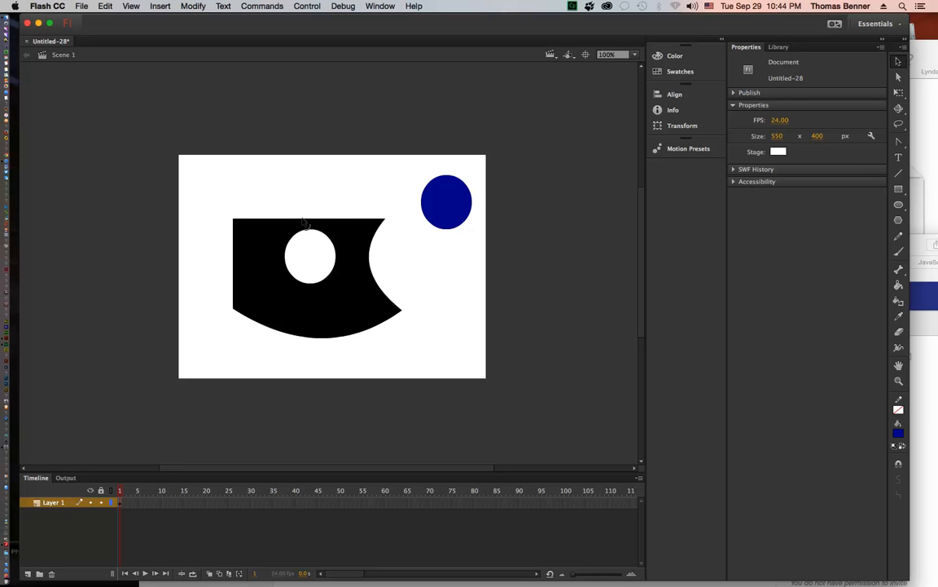
{"action": "left_click_drag", "start_coordinate": [305, 219], "coordinate": [308, 186]}
{"action": "left_click_drag", "start_coordinate": [228, 244], "coordinate": [262, 272]}
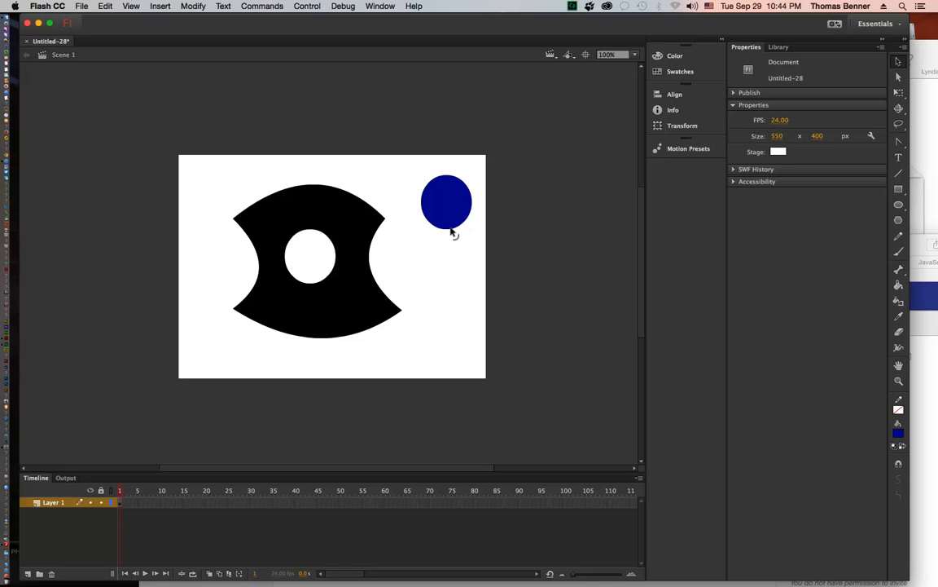
- Stretch the blue oval's edges downward and to the upper left, and push its inner edge in to form a boomerang
{"action": "left_click_drag", "start_coordinate": [454, 232], "coordinate": [458, 291]}
{"action": "left_click_drag", "start_coordinate": [430, 187], "coordinate": [327, 151]}
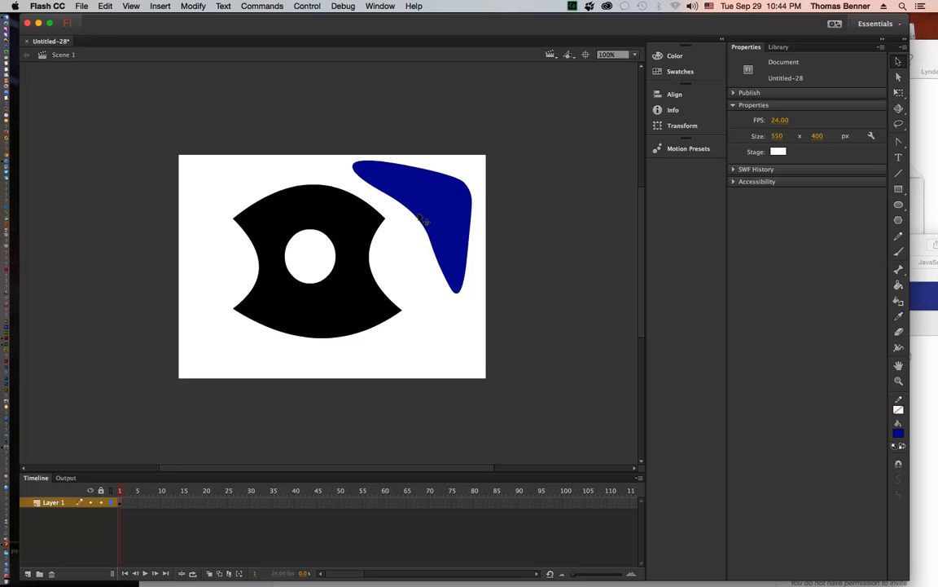
{"action": "left_click_drag", "start_coordinate": [419, 218], "coordinate": [433, 210]}
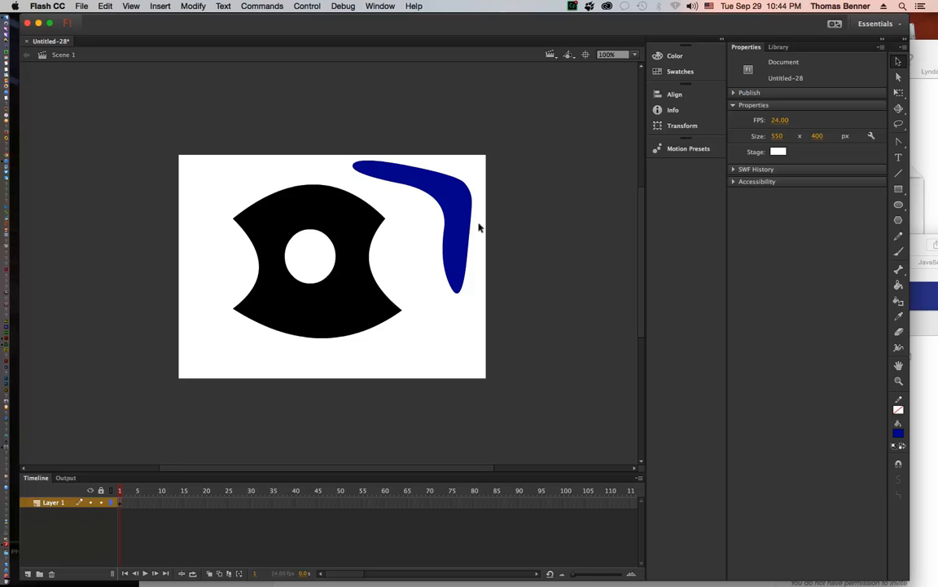
- Delete all the shapes from the stage
{"action": "left_click", "coordinate": [387, 218]}
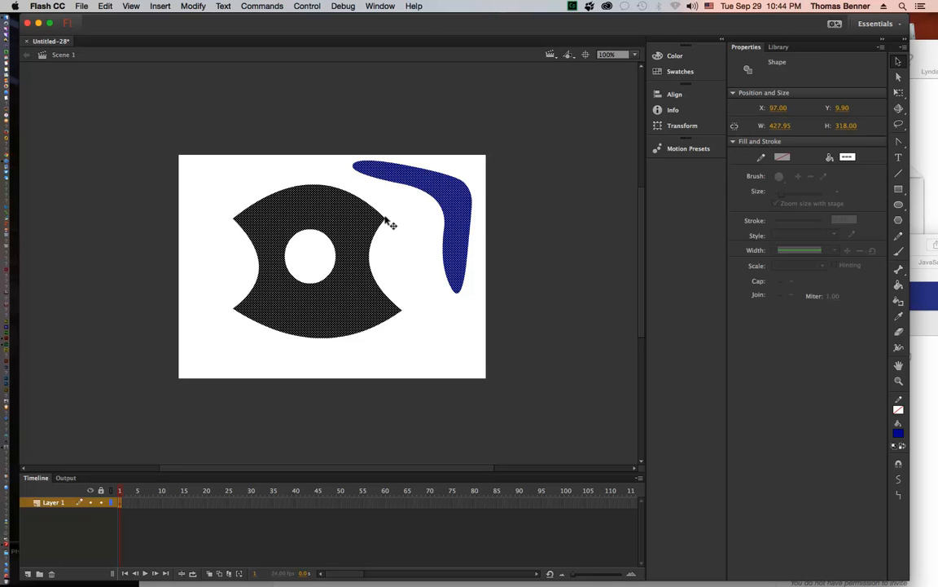
{"action": "key", "text": "Delete"}
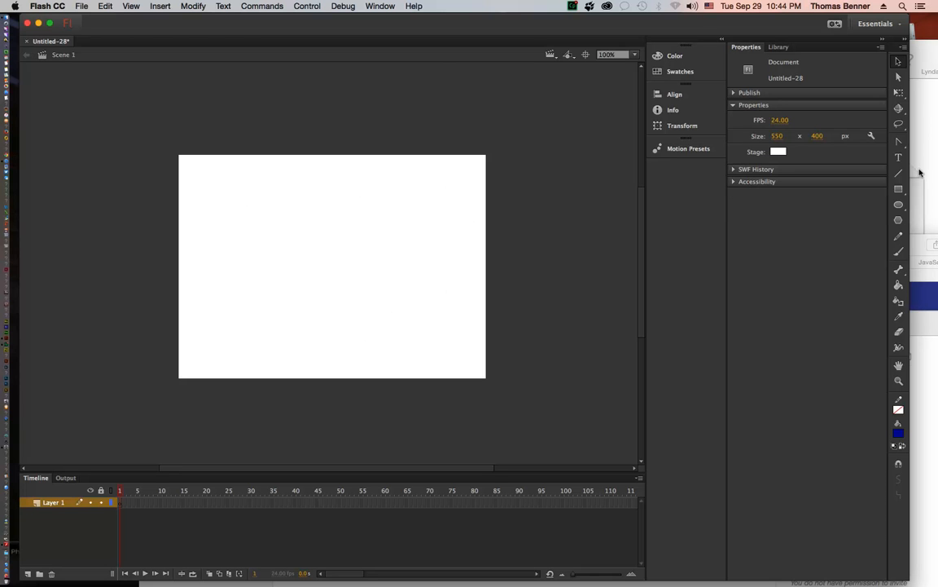
- Turn on Object Drawing and draw a dark blue rectangle, about 261 × 161 px, and an oval, about 81 × 70 px, at its upper right
{"action": "key", "text": "r"}
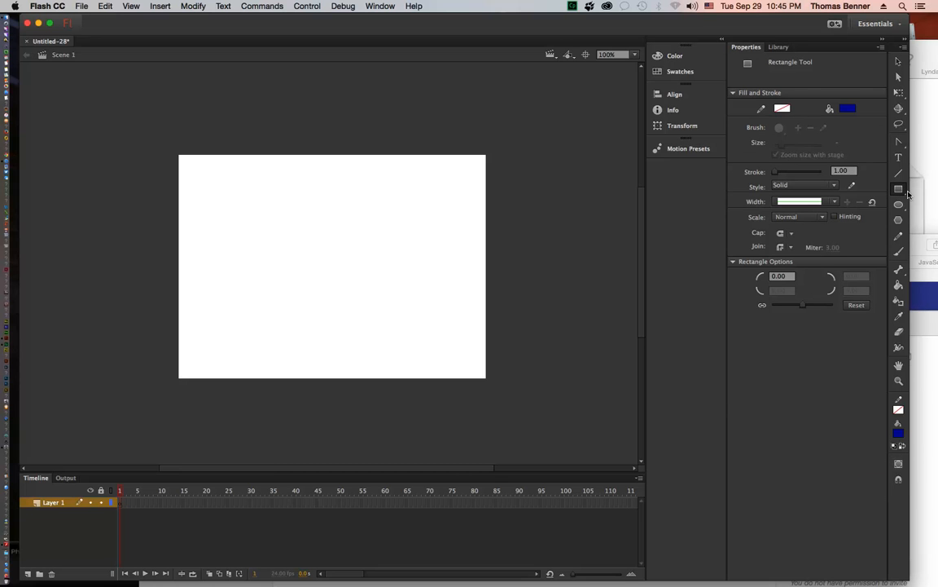
{"action": "left_click", "coordinate": [899, 466]}
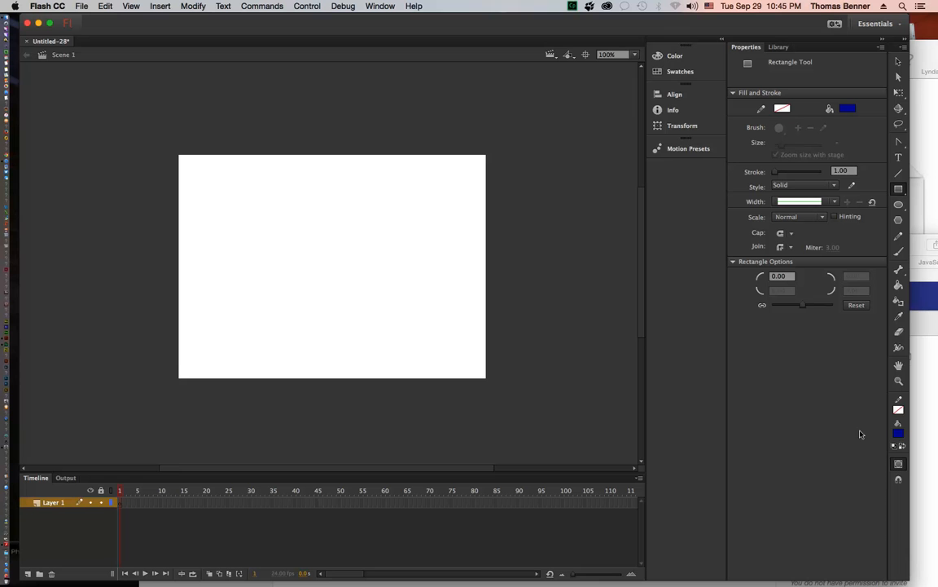
{"action": "left_click_drag", "start_coordinate": [238, 230], "coordinate": [252, 238]}
{"action": "mouse_move", "coordinate": [311, 271]}
{"action": "left_mouse_down"}
{"action": "mouse_move", "coordinate": [375, 291]}
{"action": "mouse_move", "coordinate": [385, 320]}
{"action": "left_mouse_up"}
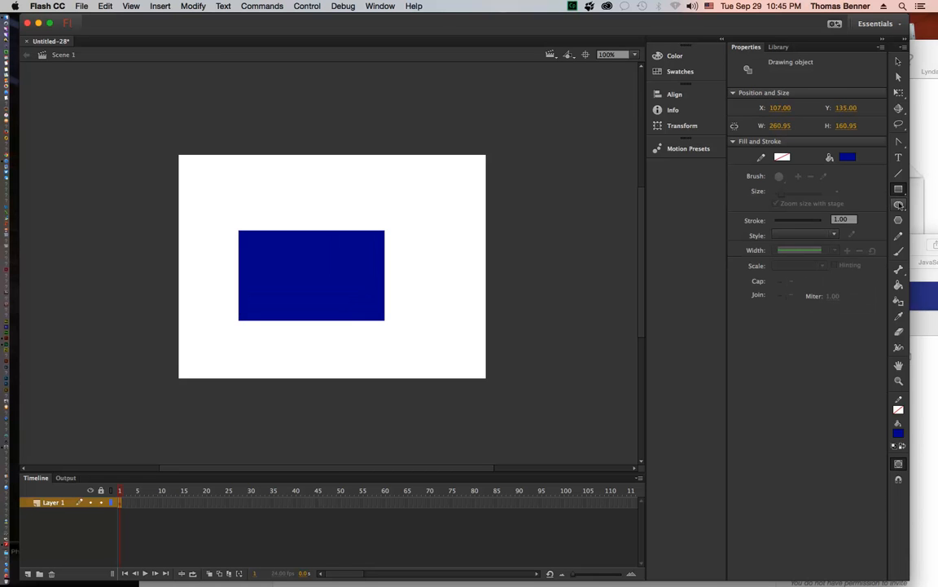
{"action": "left_click", "coordinate": [899, 204]}
{"action": "left_click_drag", "start_coordinate": [414, 180], "coordinate": [459, 218]}
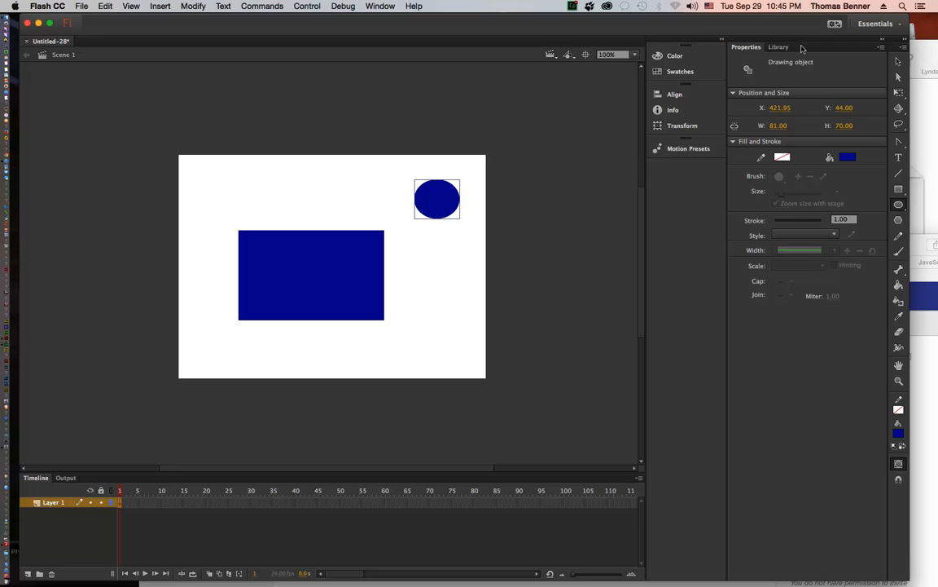
- Move the oval drawing object over the rectangle's right edge, deselect it, and move it back out to the upper right
{"action": "left_click", "coordinate": [900, 62]}
{"action": "left_click_drag", "start_coordinate": [432, 213], "coordinate": [376, 288]}
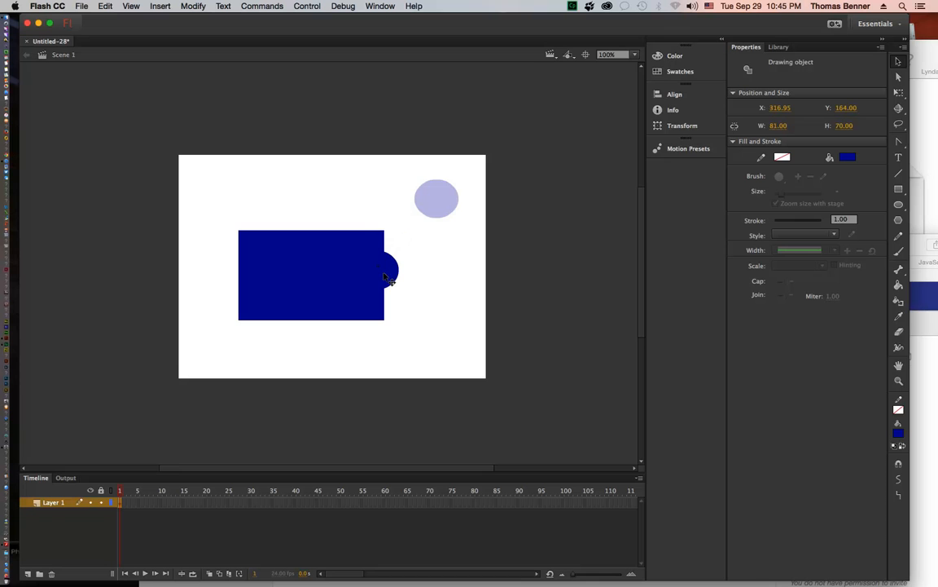
{"action": "left_click", "coordinate": [440, 318]}
{"action": "mouse_move", "coordinate": [394, 281]}
{"action": "left_mouse_down"}
{"action": "mouse_move", "coordinate": [425, 257]}
{"action": "mouse_move", "coordinate": [417, 243]}
{"action": "mouse_move", "coordinate": [439, 258]}
{"action": "left_mouse_up"}
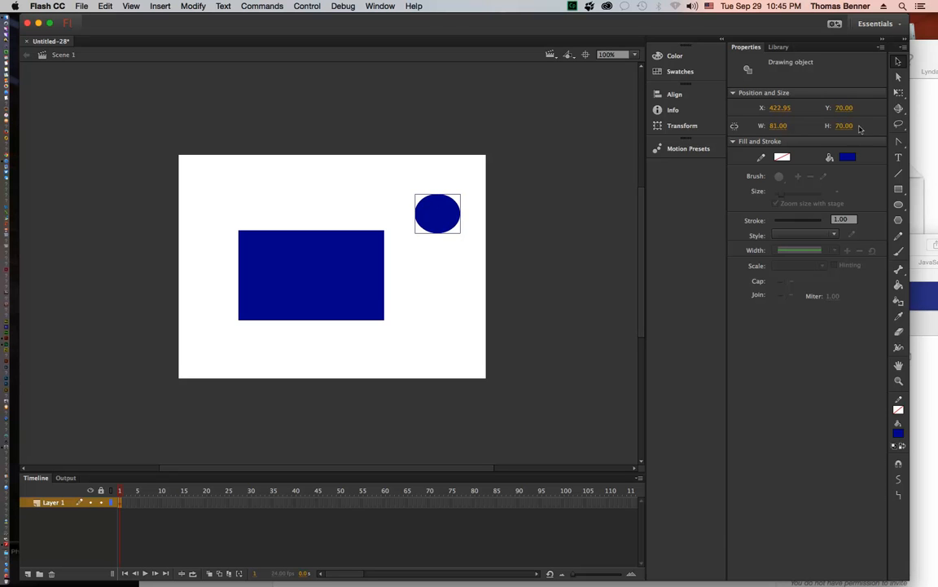
- Fill the oval with green and move it to about X 445, Y 94
{"action": "left_click", "coordinate": [848, 156]}
{"action": "left_click", "coordinate": [771, 208]}
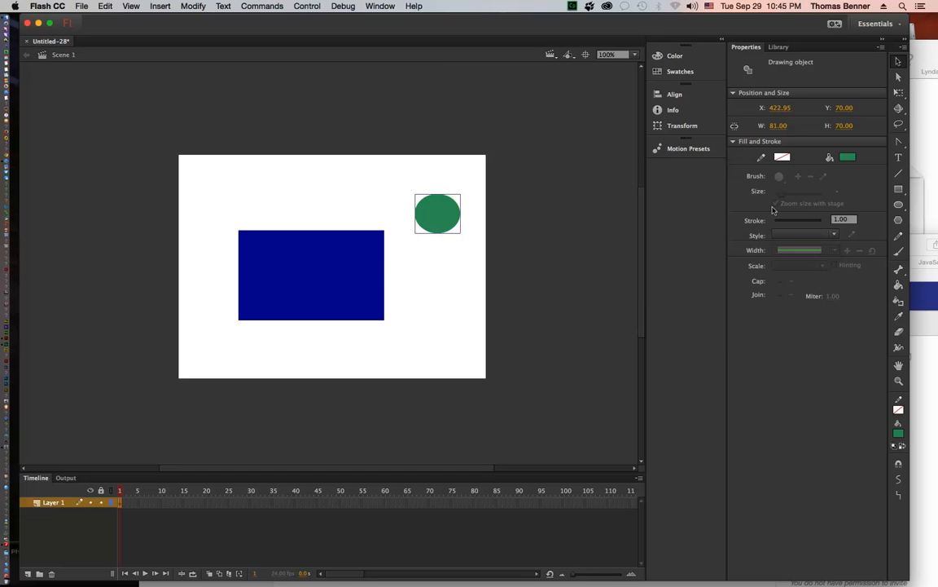
{"action": "mouse_move", "coordinate": [437, 215]}
{"action": "left_mouse_down"}
{"action": "mouse_move", "coordinate": [342, 272]}
{"action": "mouse_move", "coordinate": [450, 235]}
{"action": "left_mouse_up"}
{"action": "left_click", "coordinate": [387, 310]}
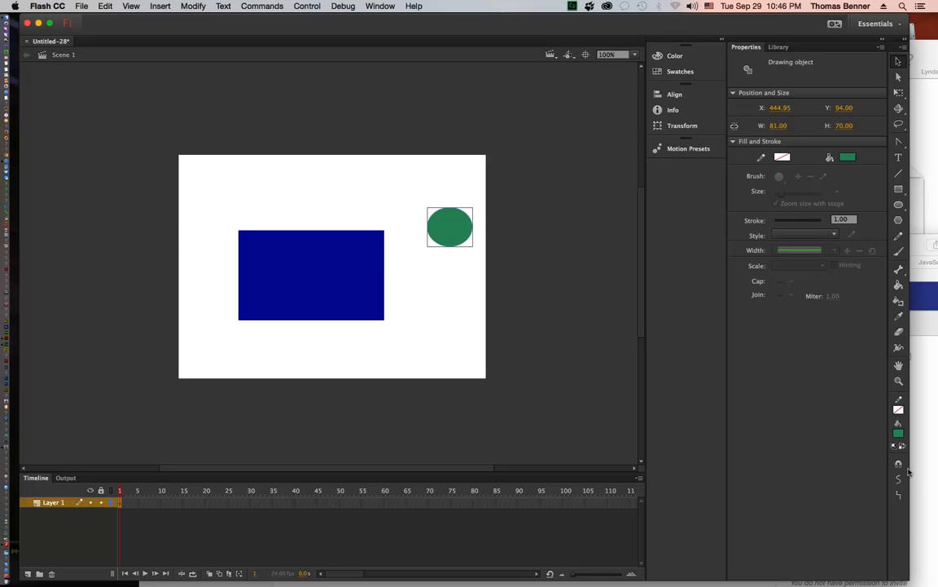
- Toggle the Object Drawing option of the Oval tool and return to the Selection tool
{"action": "left_click", "coordinate": [899, 207]}
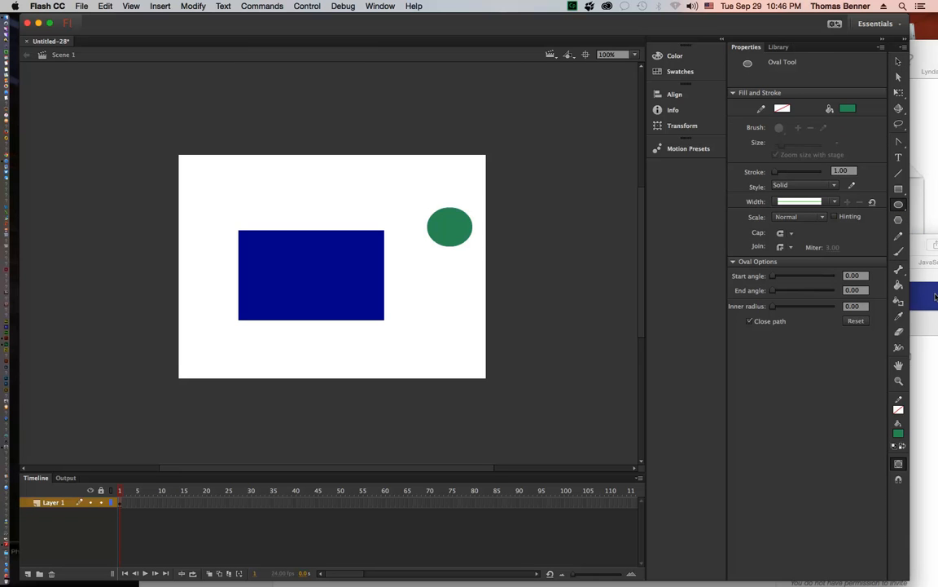
{"action": "left_click", "coordinate": [899, 465]}
{"action": "left_click", "coordinate": [899, 63]}
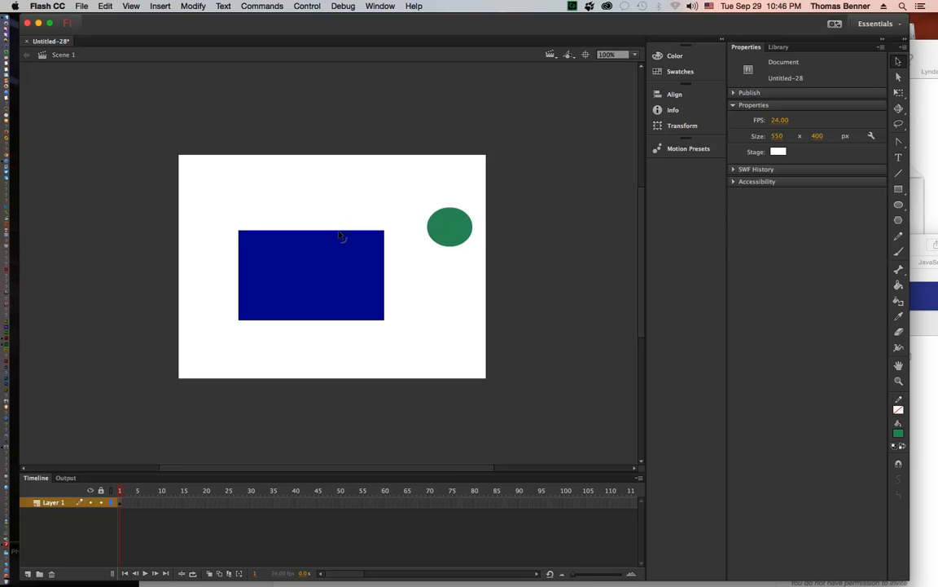
- Bend the blue rectangle's top edge upward and stretch the green oval's top and bottom into long tips
{"action": "left_click_drag", "start_coordinate": [338, 229], "coordinate": [337, 199]}
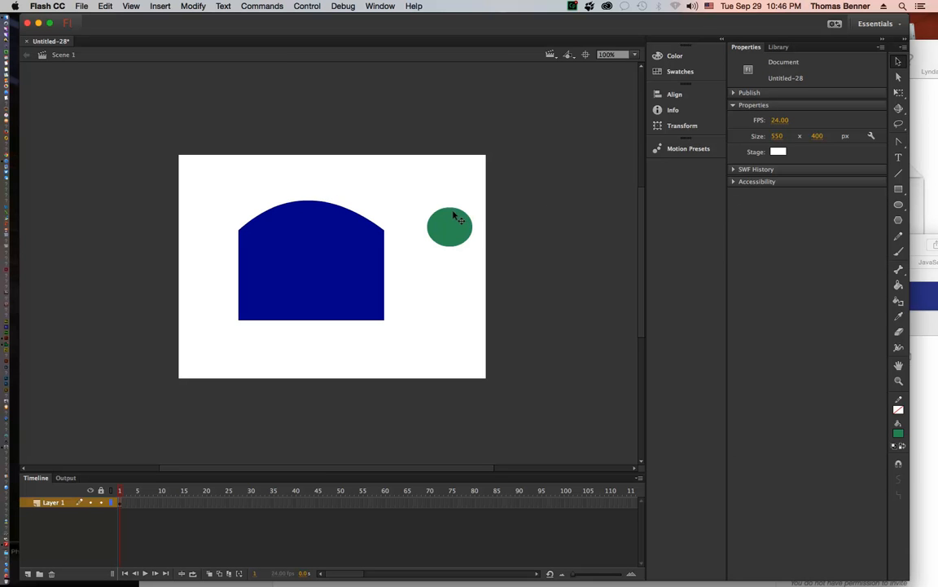
{"action": "left_click_drag", "start_coordinate": [448, 208], "coordinate": [431, 177]}
{"action": "left_click_drag", "start_coordinate": [454, 254], "coordinate": [450, 320]}
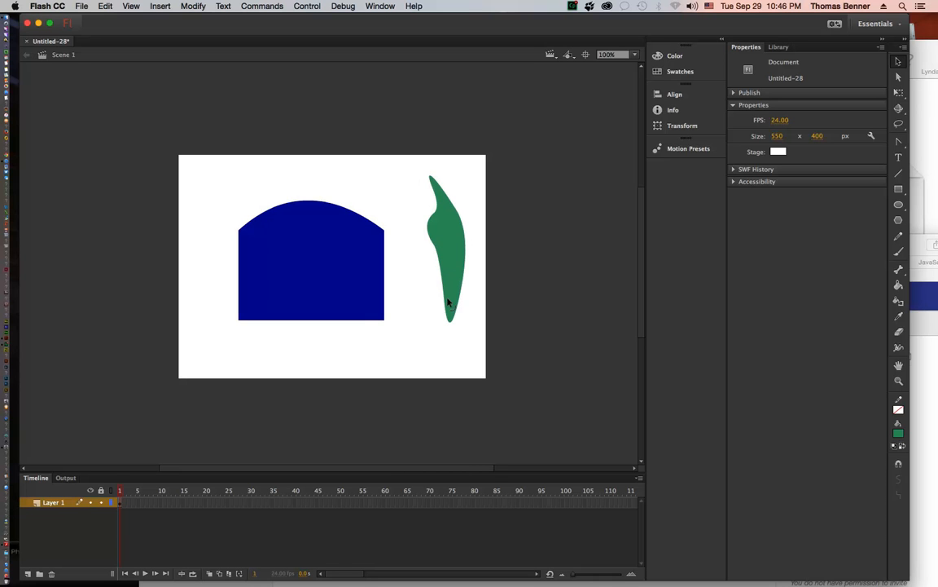
- Bulge the blue shape's right and left sides outward, shift the shape down slightly, and pull its top curve higher
{"action": "left_click_drag", "start_coordinate": [387, 308], "coordinate": [393, 308]}
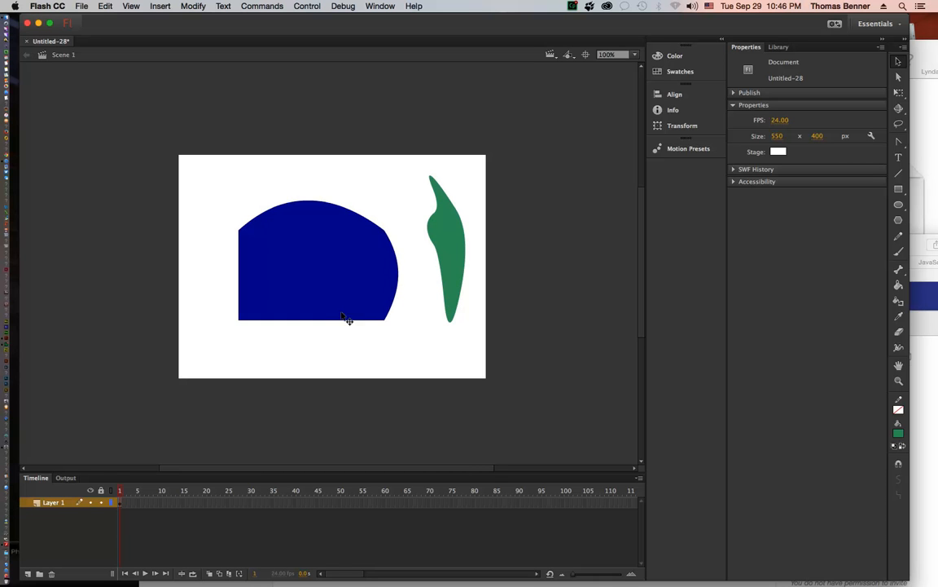
{"action": "mouse_move", "coordinate": [320, 324]}
{"action": "left_mouse_down"}
{"action": "mouse_move", "coordinate": [320, 351]}
{"action": "mouse_move", "coordinate": [283, 342]}
{"action": "left_mouse_up"}
{"action": "left_click", "coordinate": [283, 343]}
{"action": "left_click_drag", "start_coordinate": [241, 285], "coordinate": [215, 290]}
{"action": "left_click_drag", "start_coordinate": [323, 220], "coordinate": [319, 191]}
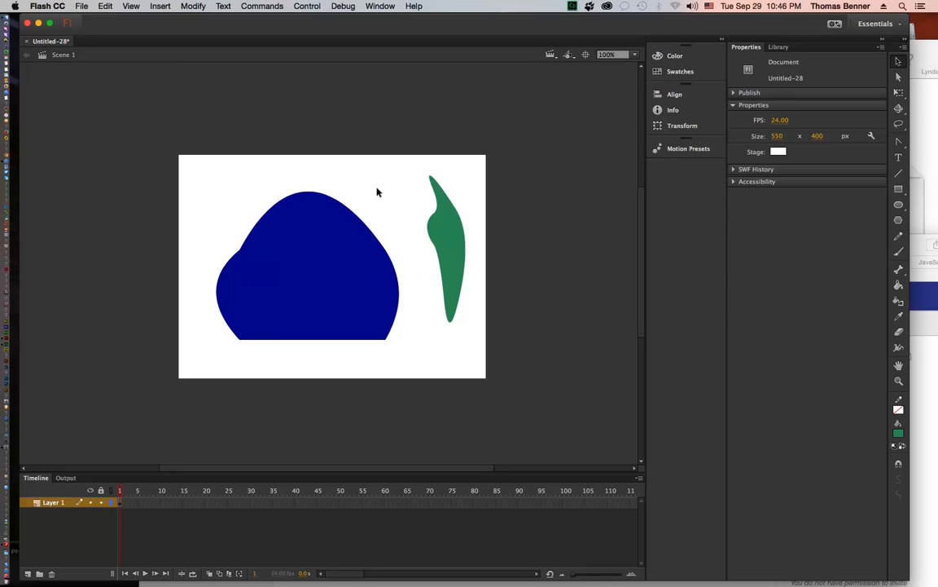